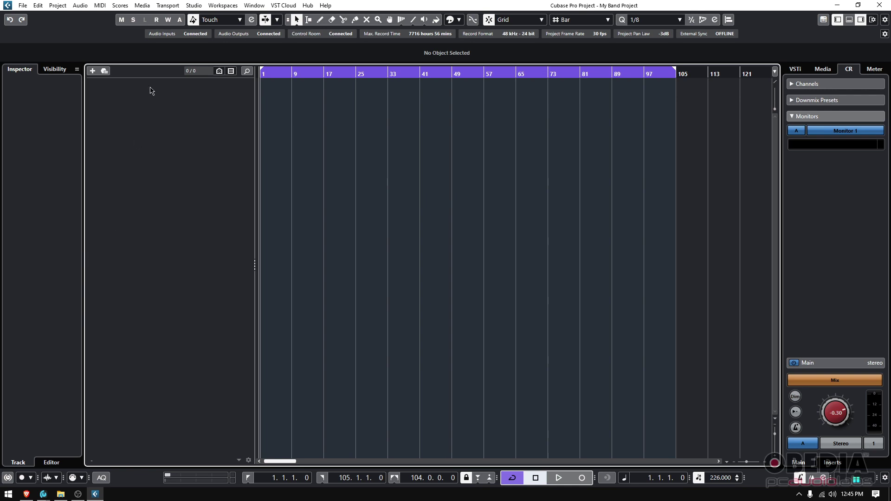
- Visit the mixer, select the Stereo Out channel strip, and return to the project
key("F3")
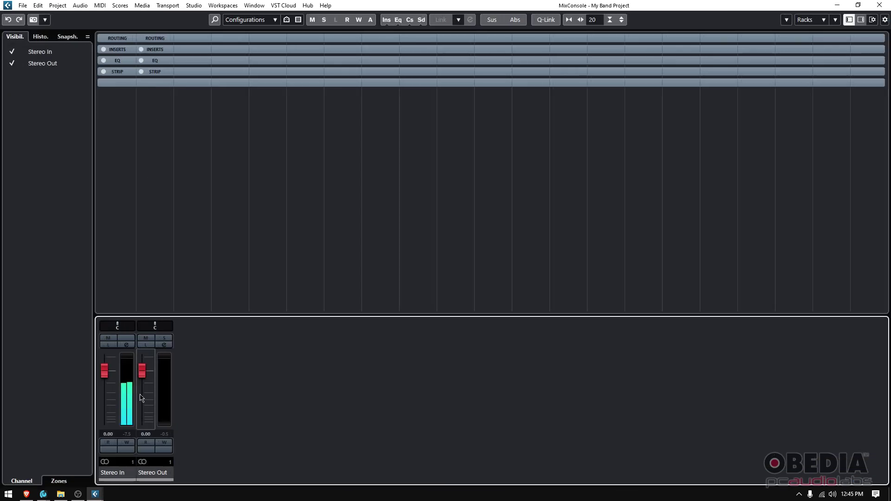
key("F3")
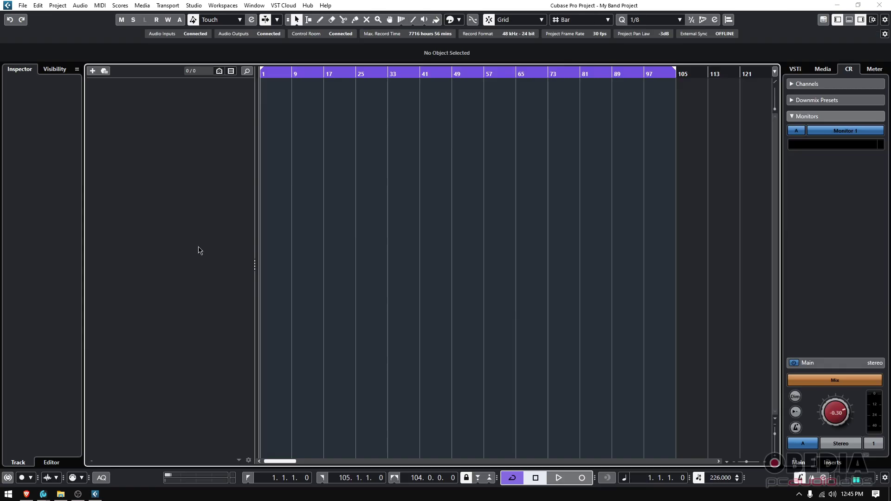
key("F3")
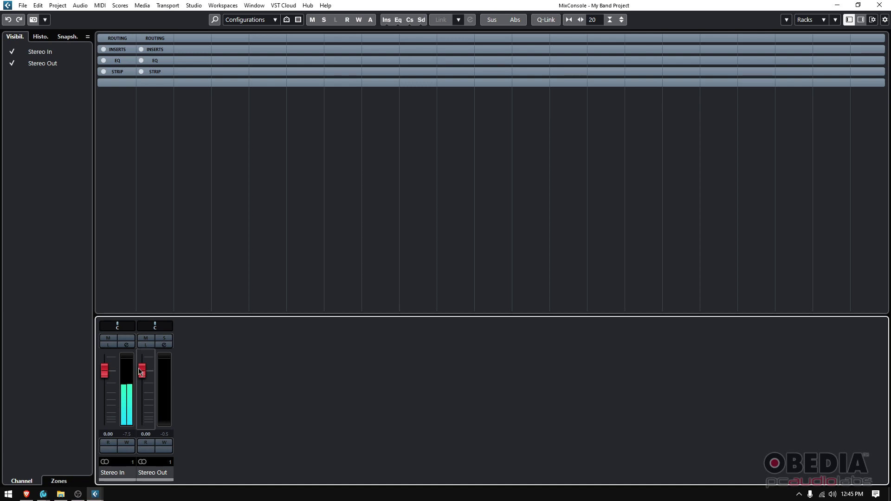
mouse_move(141, 372)
left_mouse_down()
mouse_move(139, 396)
mouse_move(142, 374)
left_mouse_up()
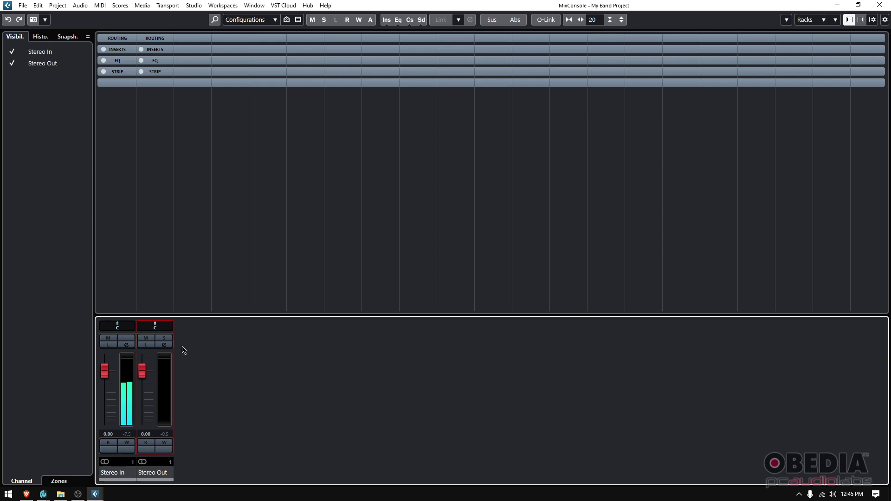
key("F3")
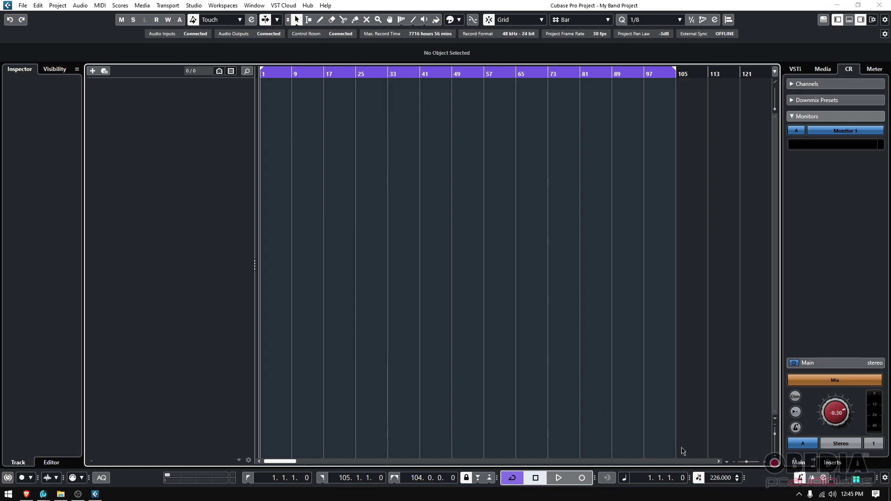
- Audition the click from the project start, lower the metronome's audio click level, and audition again
key("space")
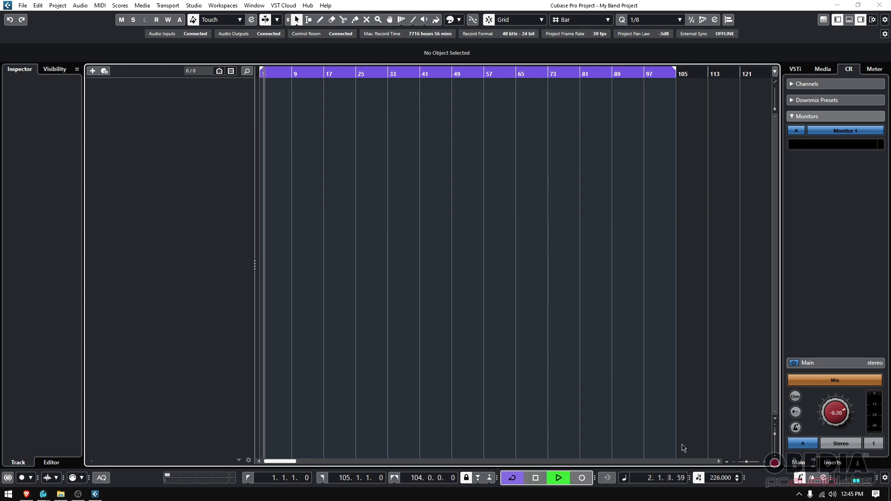
key("space")
key("Home")
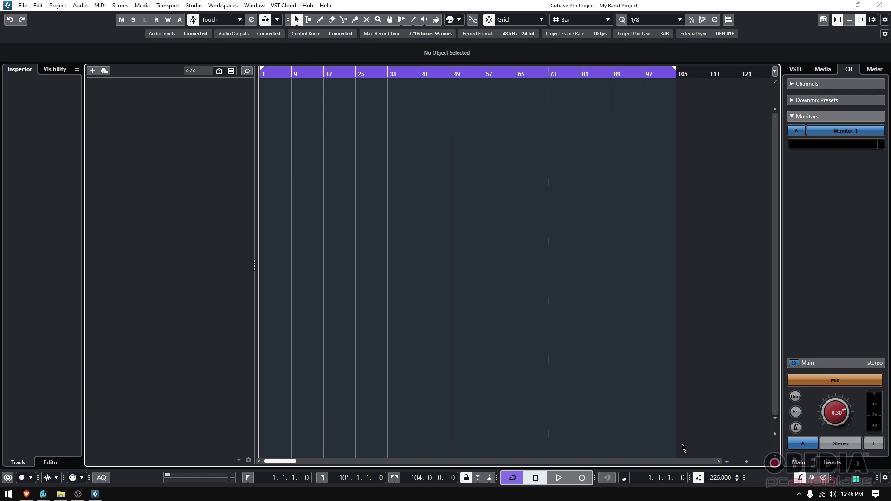
left_click(829, 480)
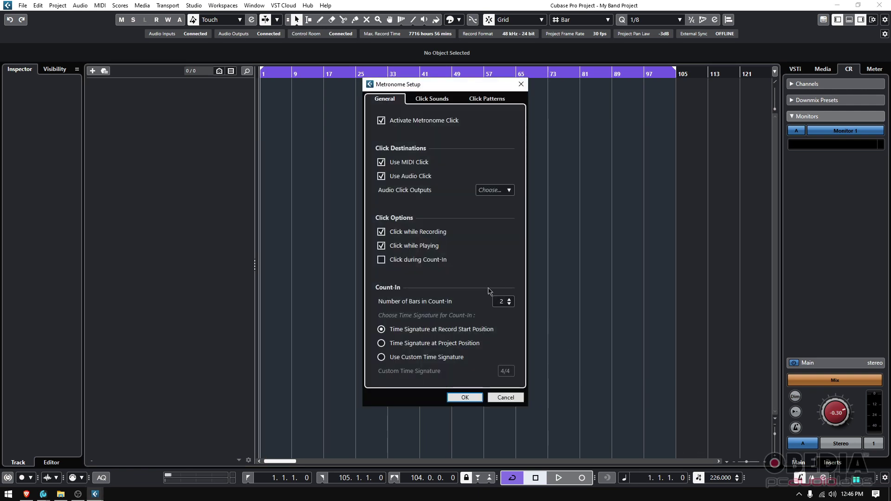
left_click(432, 99)
left_click_drag(504, 342, 501, 392)
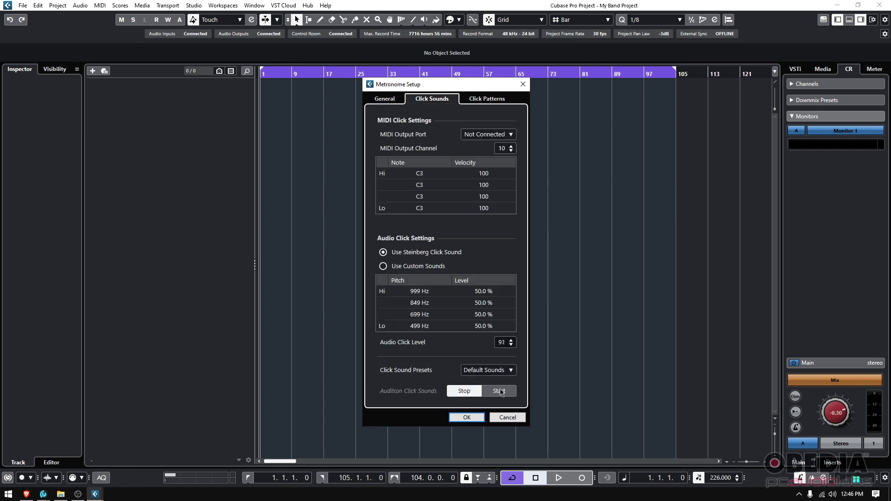
left_click(477, 419)
key("space")
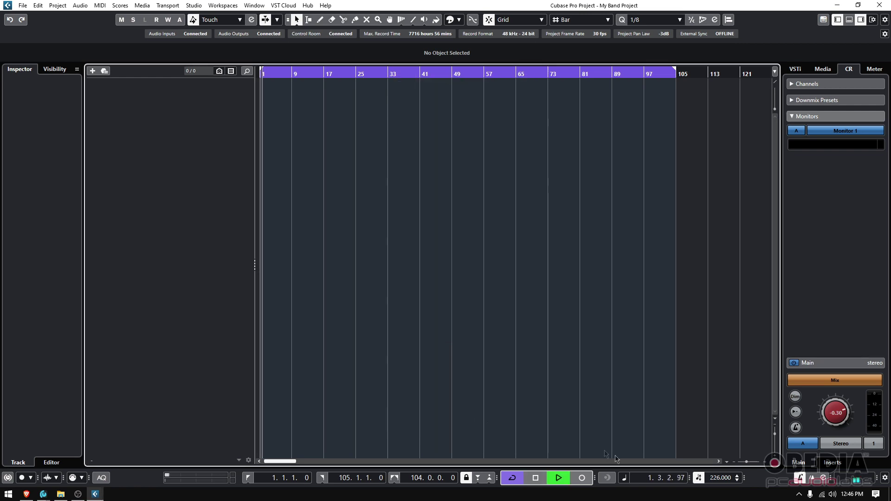
key("space")
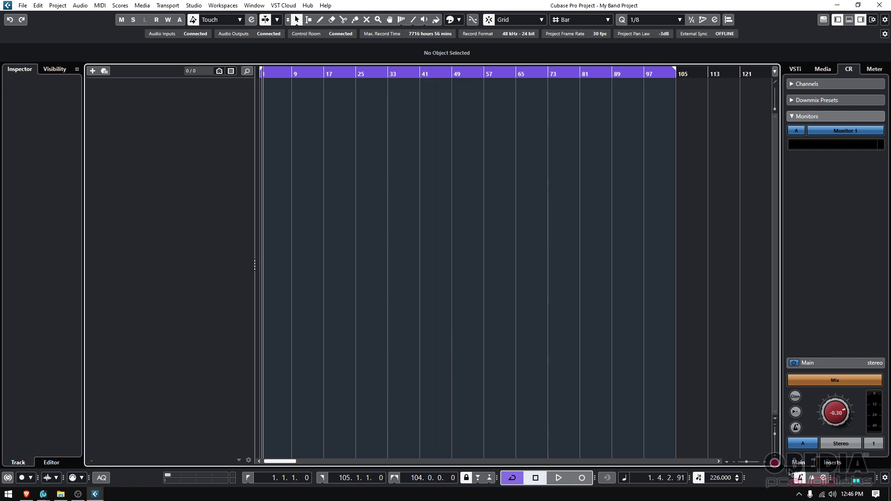
- Set the metronome's Audio Click Level to 127 under Click Sounds and confirm with OK
left_click(823, 483)
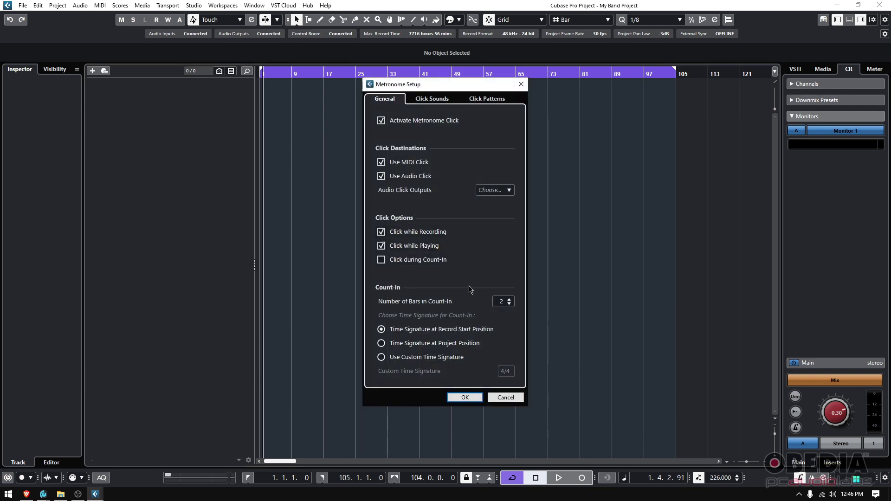
left_click(522, 84)
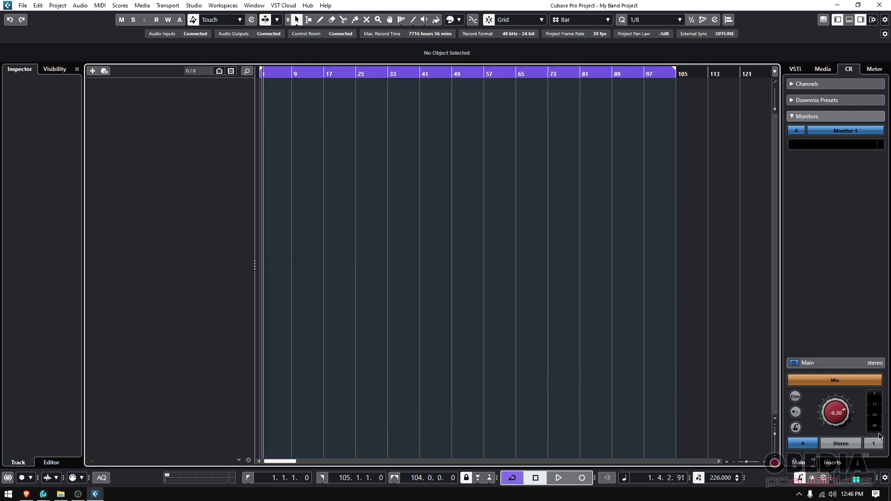
left_click(824, 483)
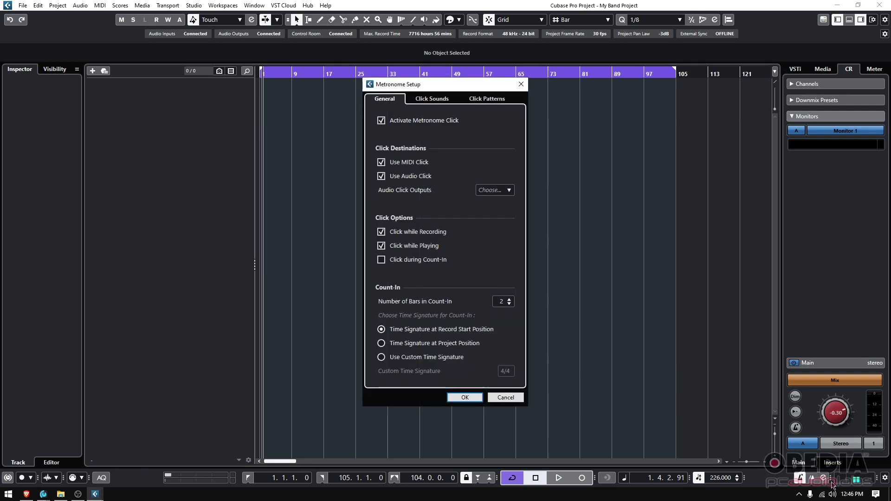
left_click(424, 101)
left_click(502, 342)
type("127")
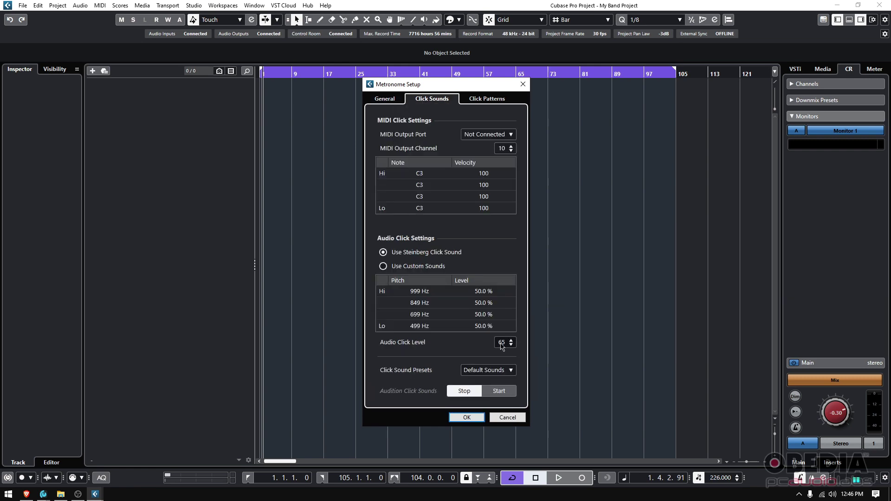
key("Return")
left_click(472, 418)
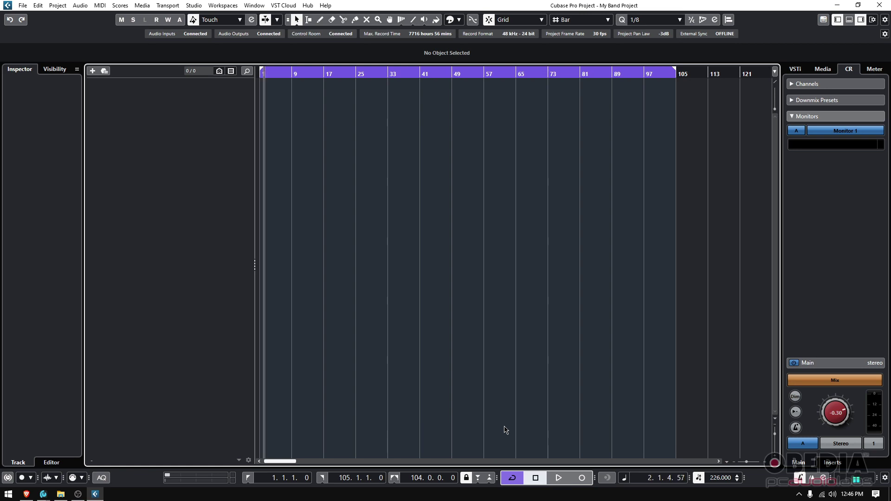
key("space")
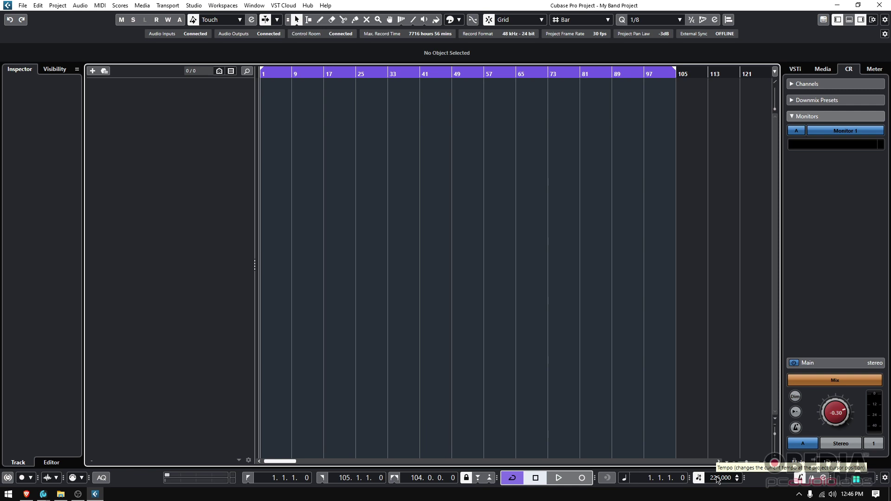
scroll(717, 479, "up", 1)
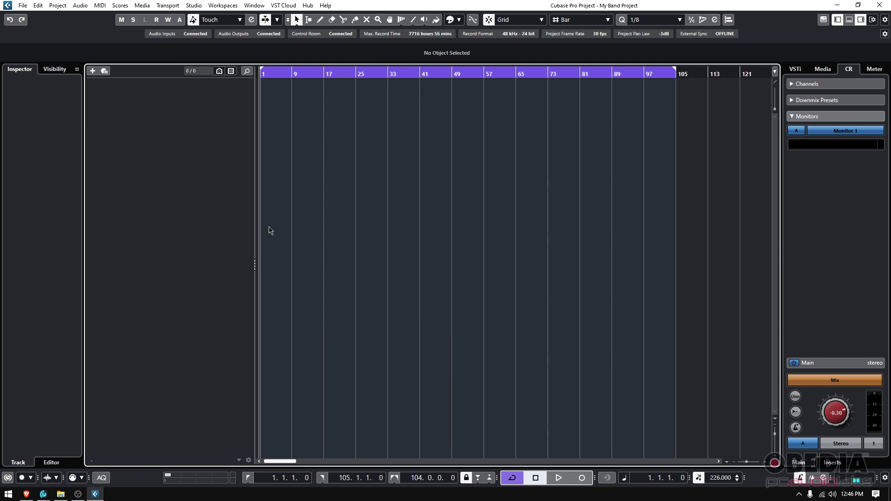
- Add a 4/4 Signature track from the Project menu and check its options dropdown
left_click(65, 6)
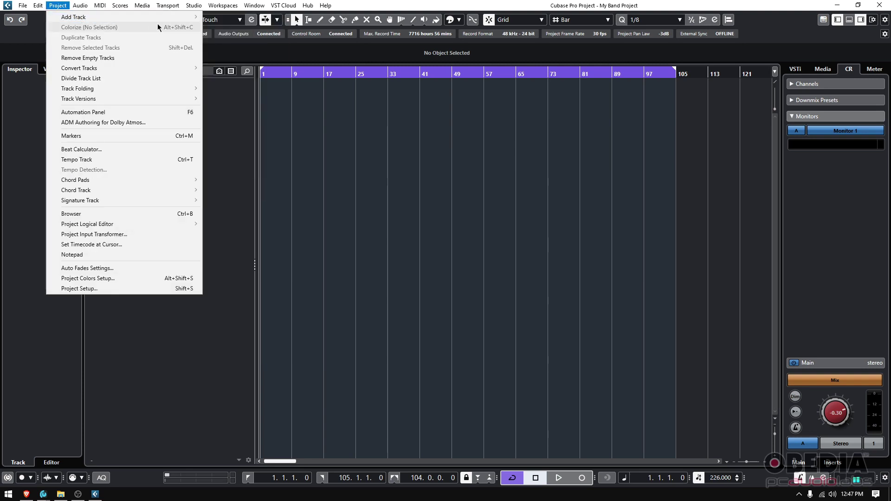
mouse_move(169, 18)
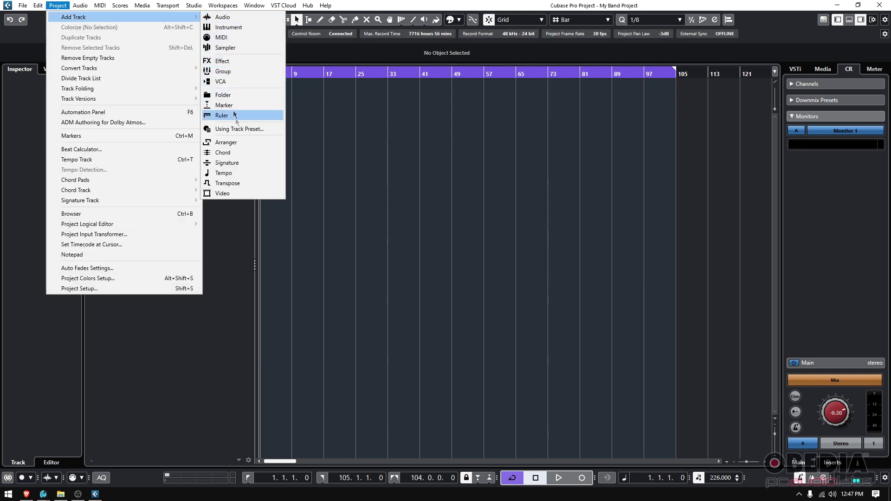
left_click(242, 162)
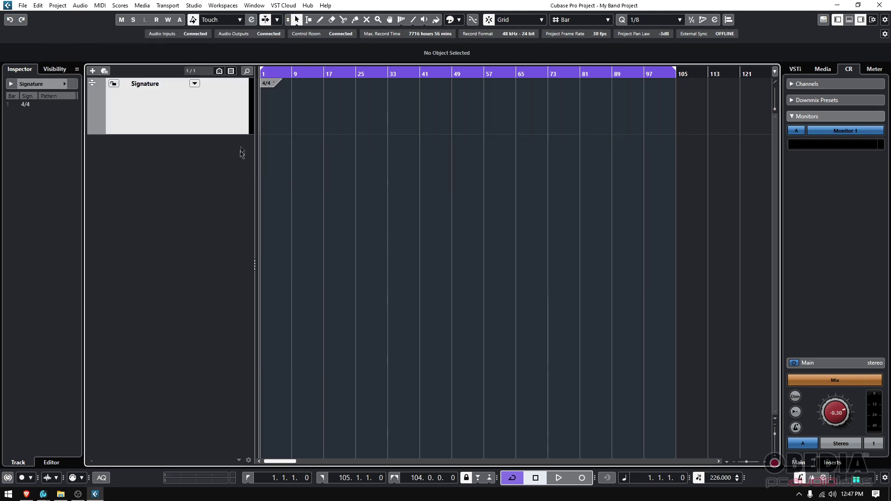
left_click(195, 85)
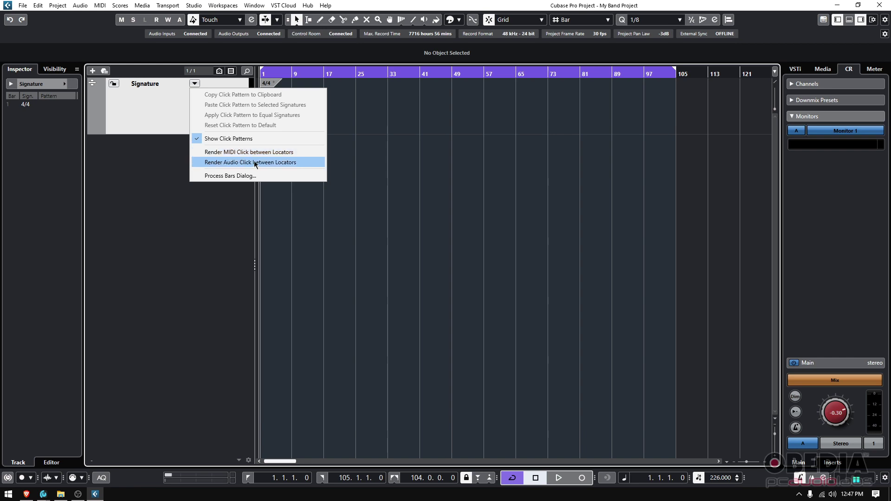
left_click(192, 229)
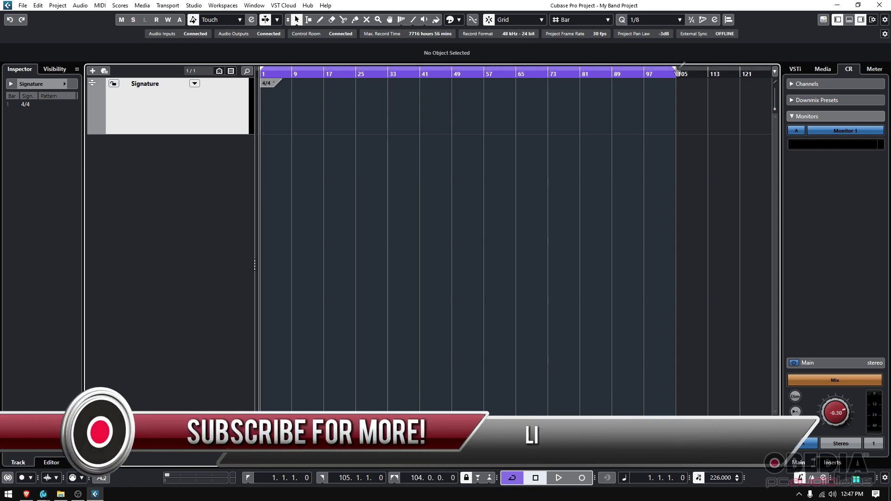
- Drag the right locator from bar 105 out to bar 113
mouse_move(676, 70)
left_mouse_down()
mouse_move(275, 68)
mouse_move(677, 73)
left_mouse_up()
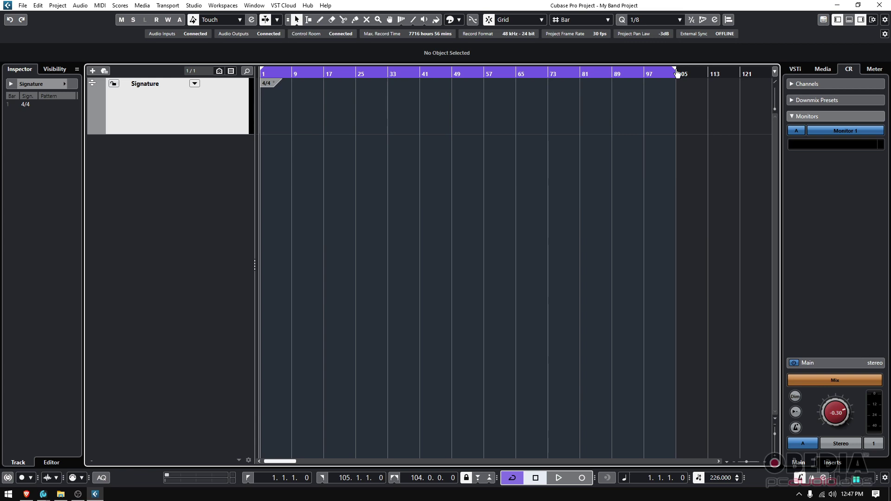
left_click_drag(677, 73, 708, 72)
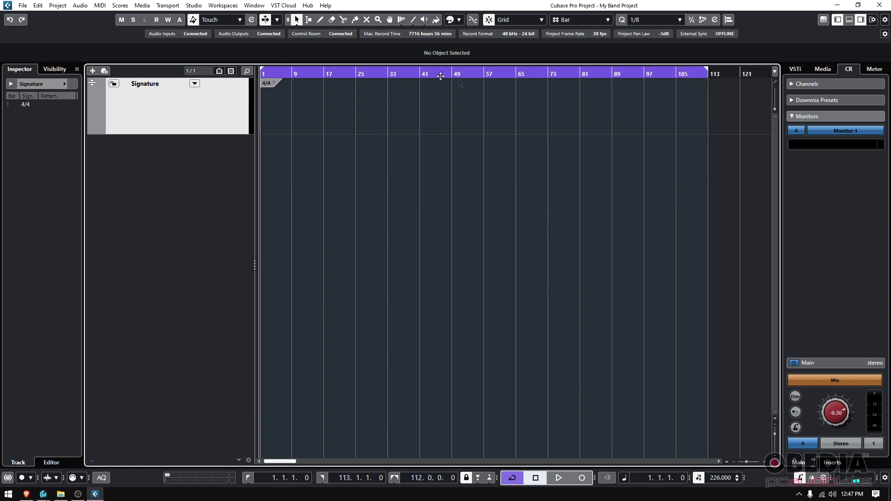
- Render a MIDI click between the locators (bars 1–113) and select the new MIDI Click track
left_click(194, 84)
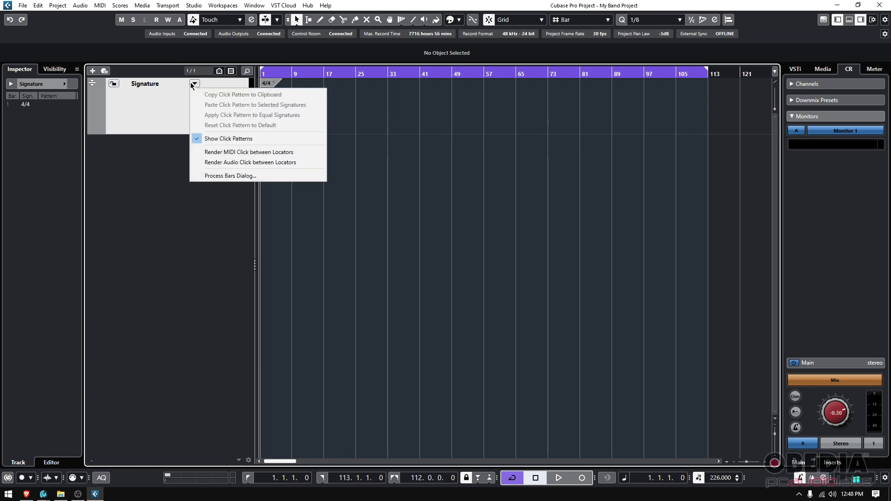
left_click(241, 153)
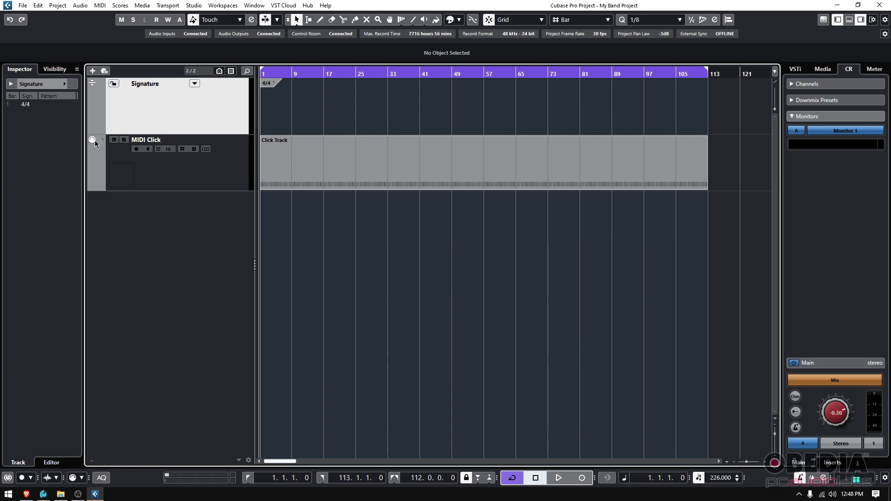
left_click(228, 147)
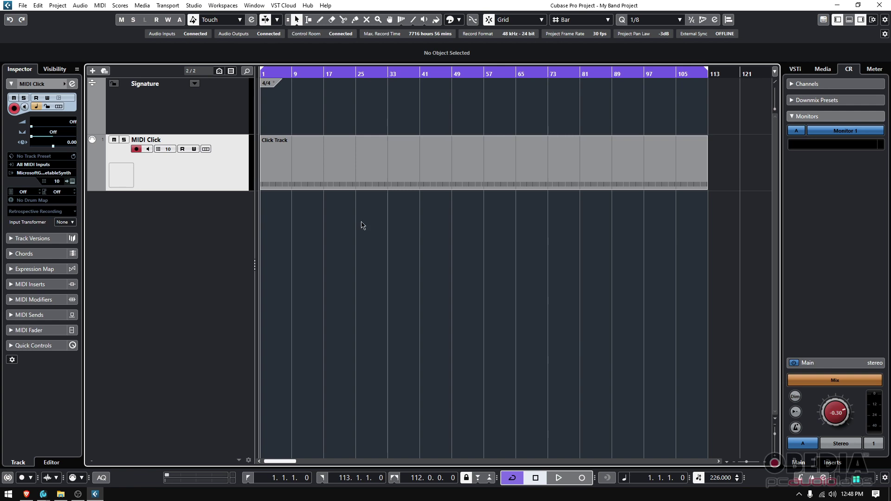
key("space")
key("space")
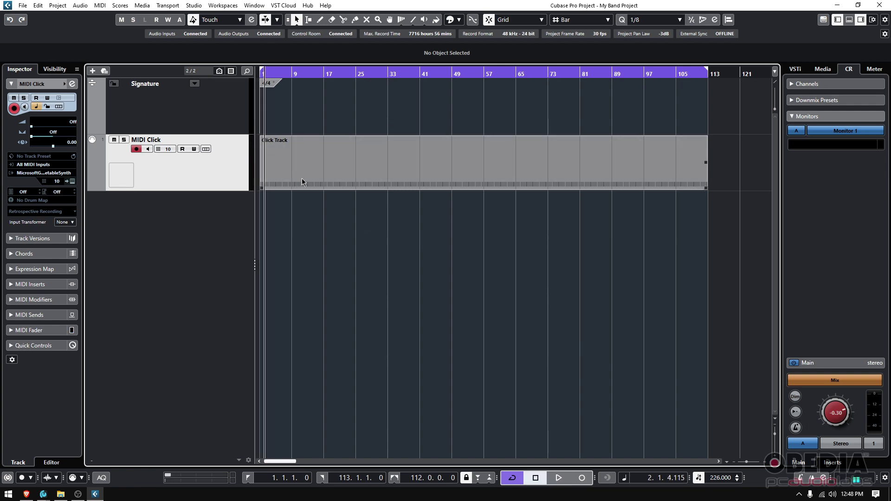
key("space")
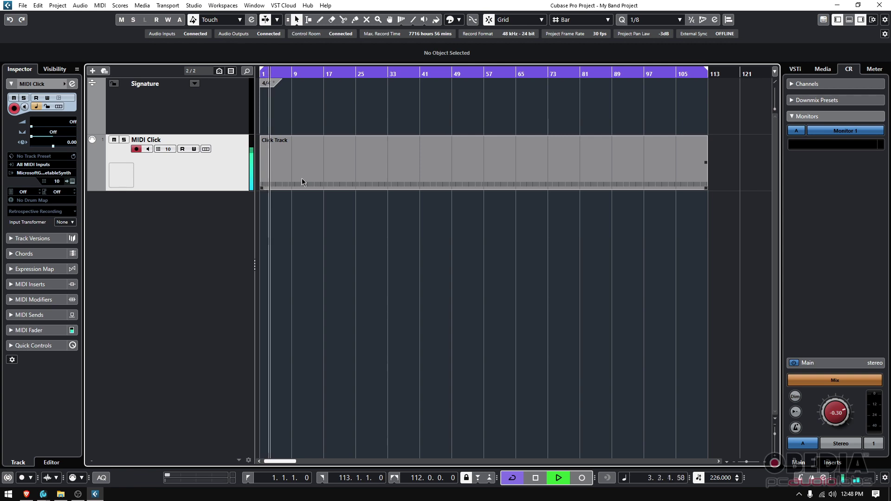
key("space")
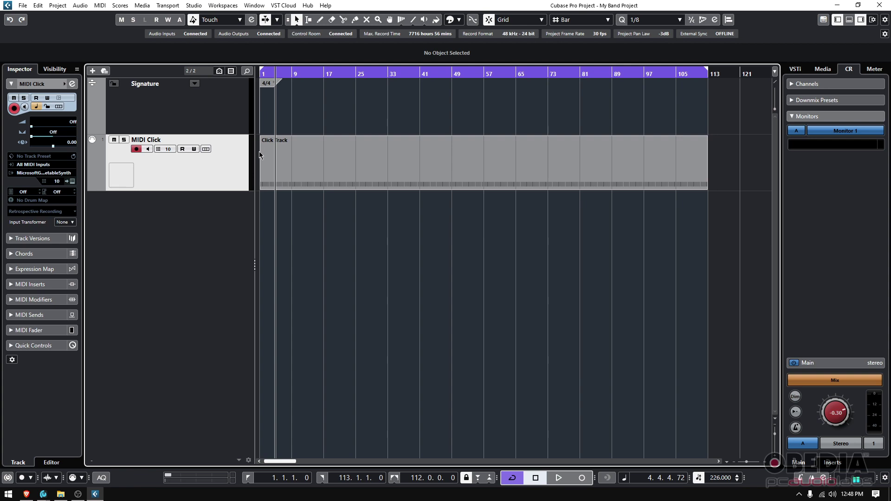
key("F3")
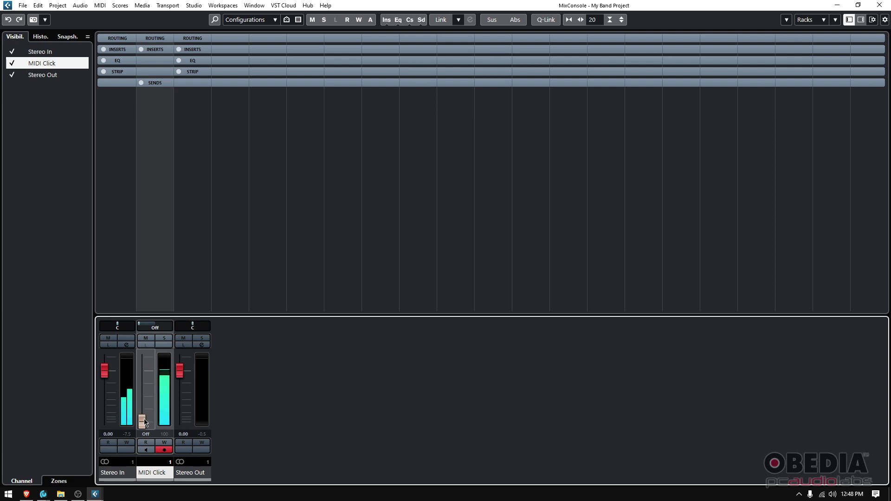
- Move the MIDI Click fader in the MixConsole and show routing for all channels
left_click_drag(149, 416, 135, 372)
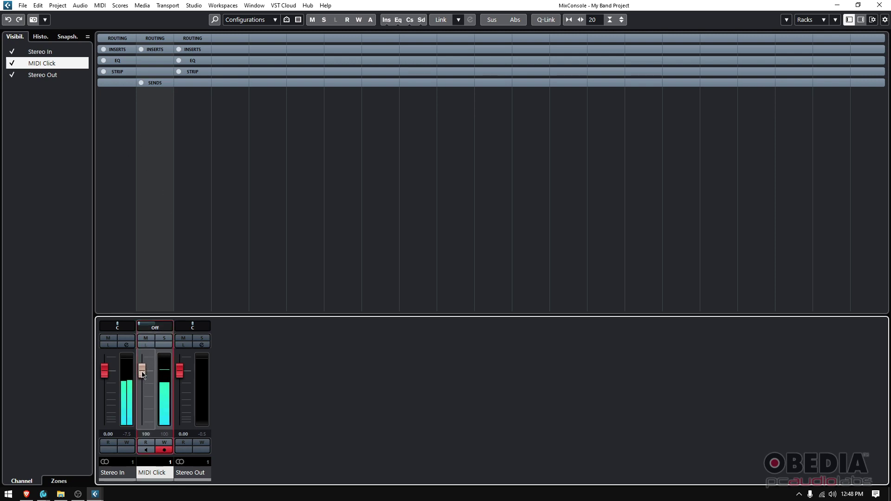
mouse_move(143, 370)
left_mouse_down()
mouse_move(139, 418)
mouse_move(148, 308)
mouse_move(138, 396)
mouse_move(142, 356)
left_mouse_up()
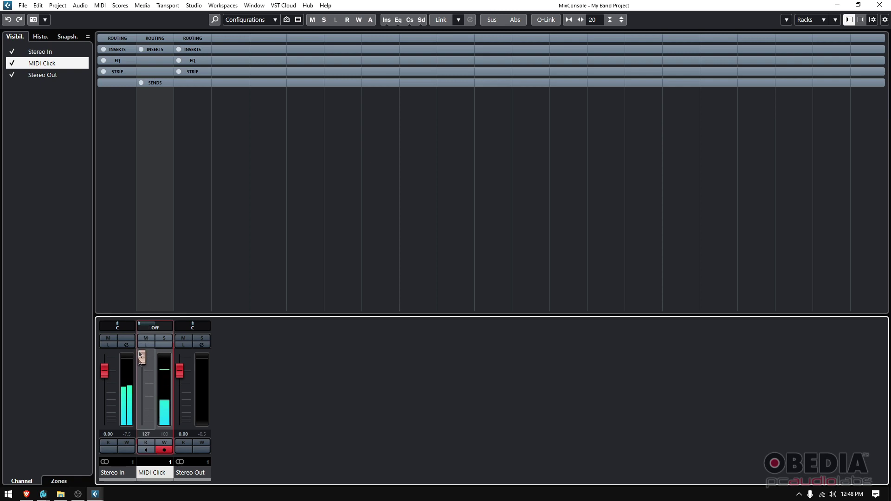
left_click(158, 39)
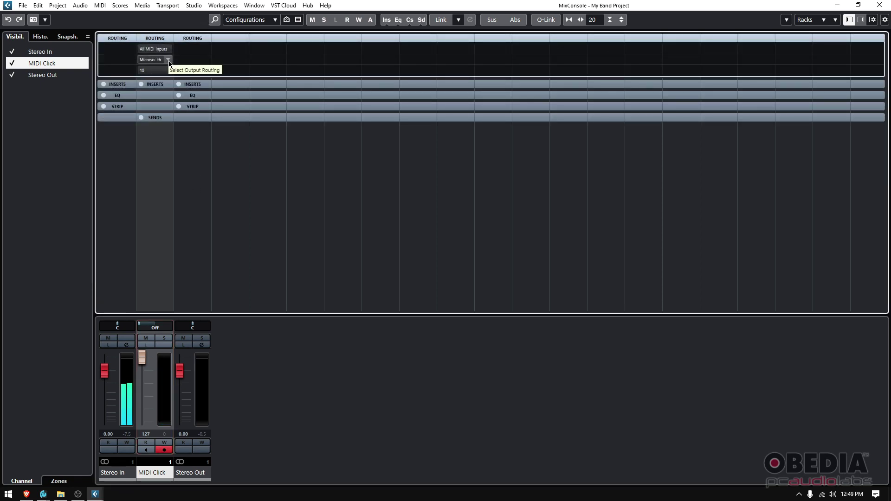
- Keep the MIDI Click output on the wavetable synth, adjust its pan, and bring the volume to 127
left_click(169, 60)
left_click(159, 132)
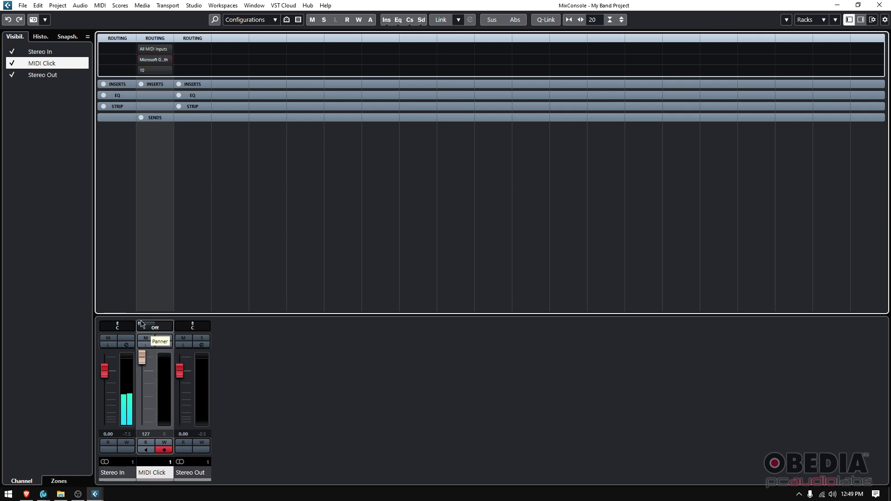
mouse_move(150, 327)
left_mouse_down()
mouse_move(139, 328)
mouse_move(154, 327)
left_mouse_up()
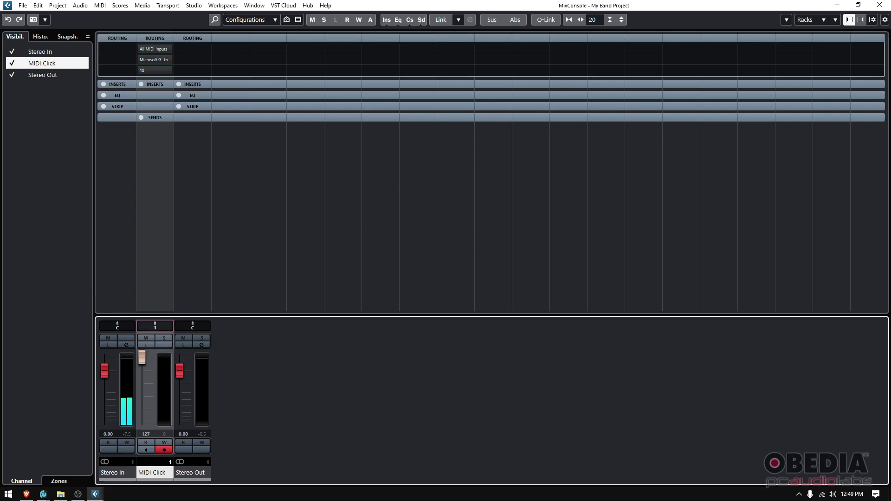
left_click_drag(143, 358, 139, 415)
left_click_drag(140, 384, 143, 354)
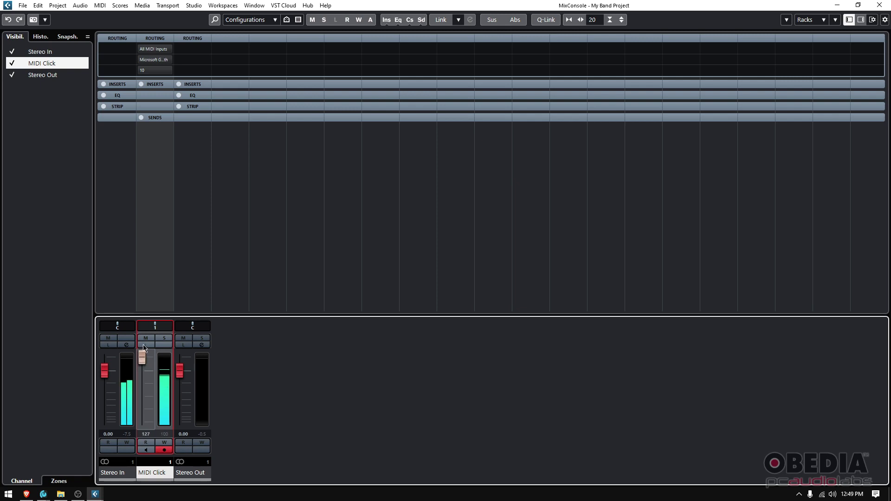
mouse_move(144, 353)
left_mouse_down()
mouse_move(142, 416)
mouse_move(146, 337)
left_mouse_up()
- Test Mute and Solo on MIDI Click, set its volume to 100, and close the mixer
left_click(147, 339)
left_click(148, 341)
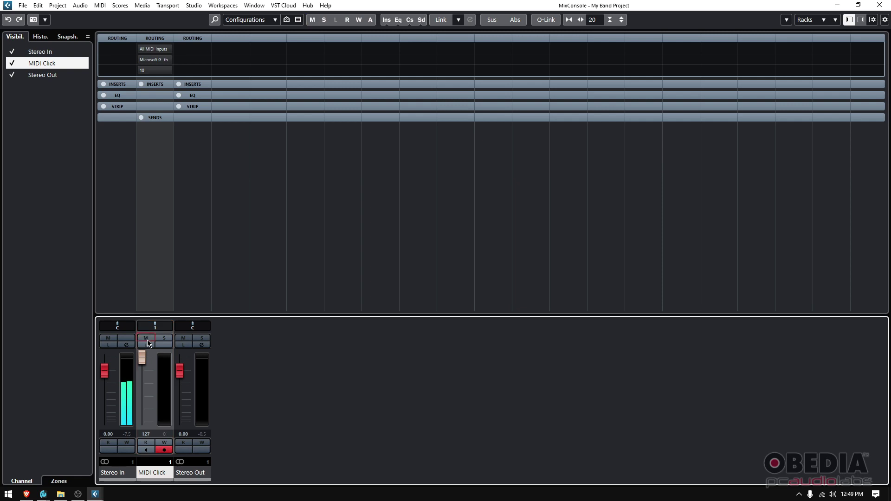
left_click(165, 338)
left_click(165, 339)
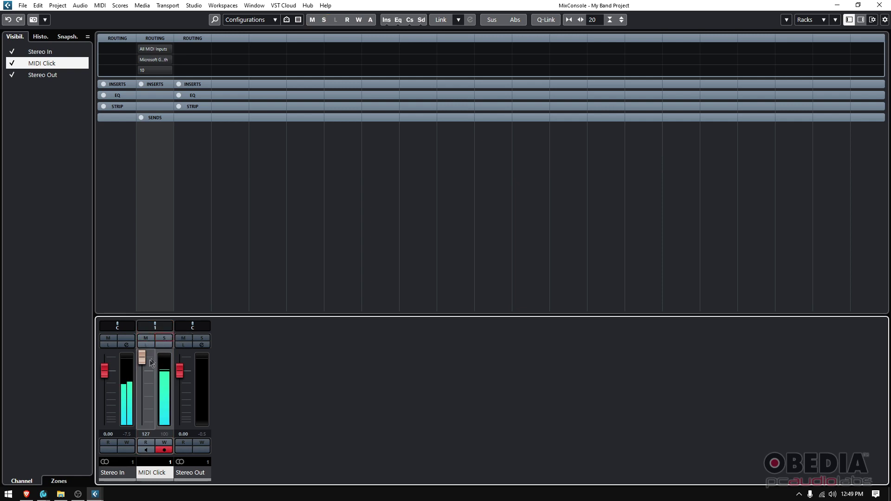
left_click(143, 358, "ctrl")
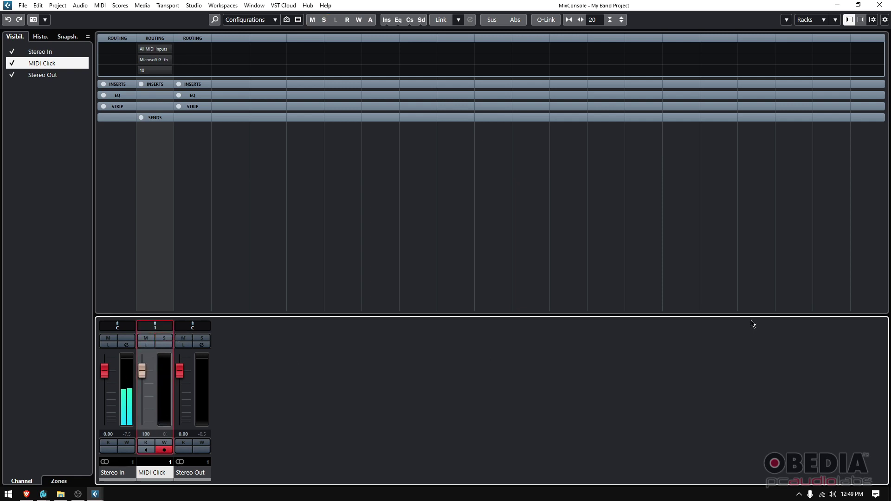
key("F3")
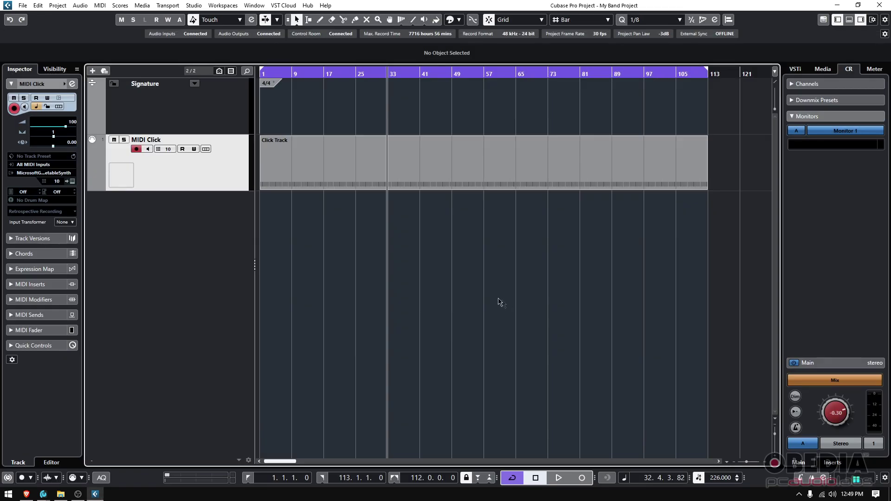
- Enlarge the MIDI Click track, zoom the timeline in, and move the playhead back to bar 1
left_click_drag(187, 189, 188, 253)
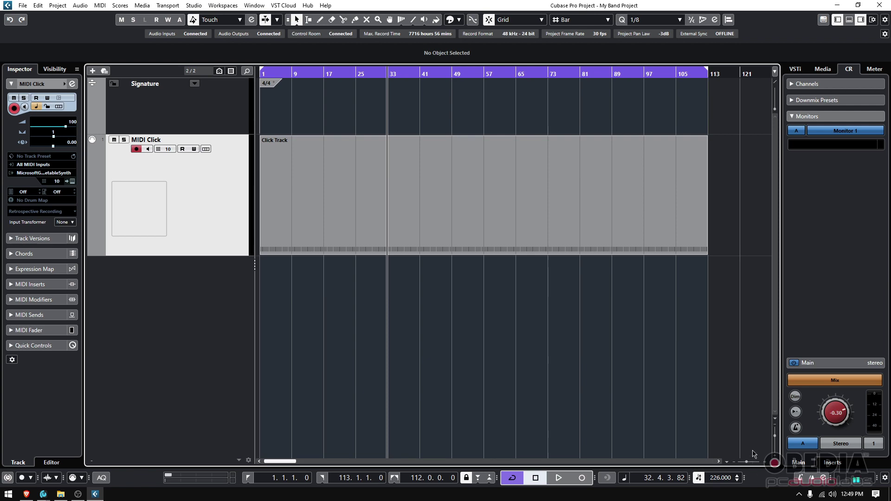
left_click_drag(748, 464, 753, 464)
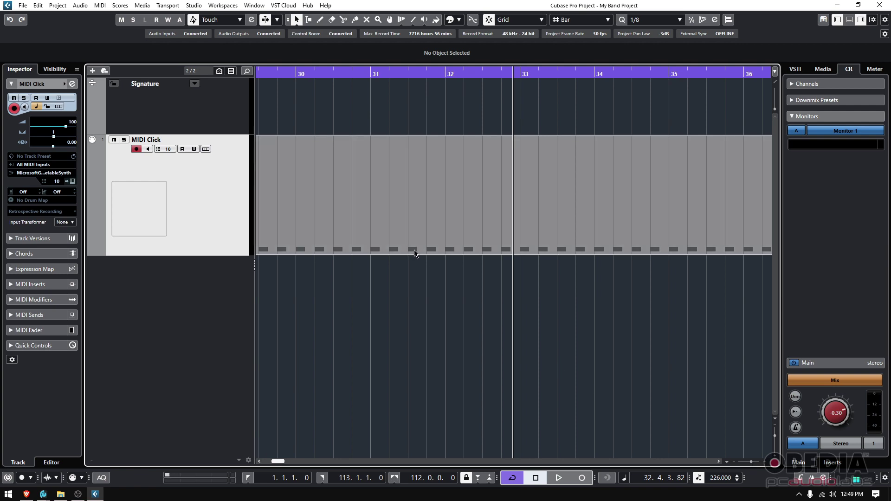
key("Home")
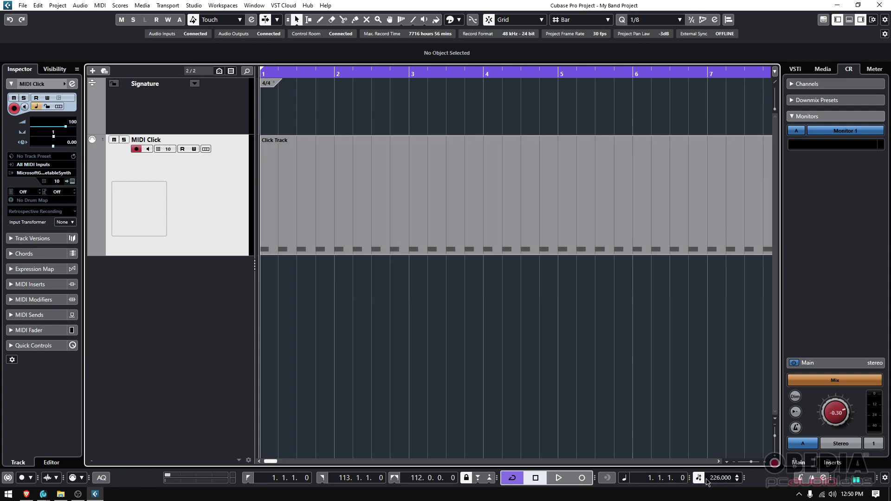
- Play the click, then change the Tempo field to 100 BPM and play it back
key("space")
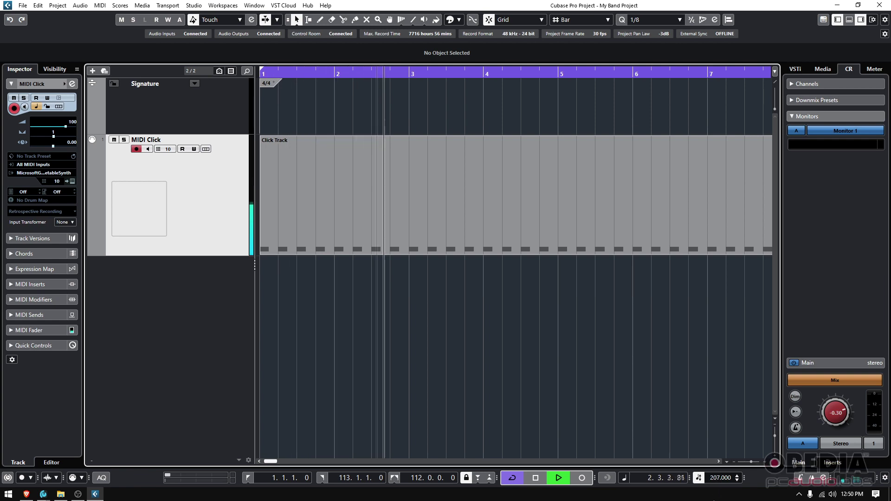
key("space")
scroll(717, 478, "down", 18)
scroll(718, 480, "down", 16)
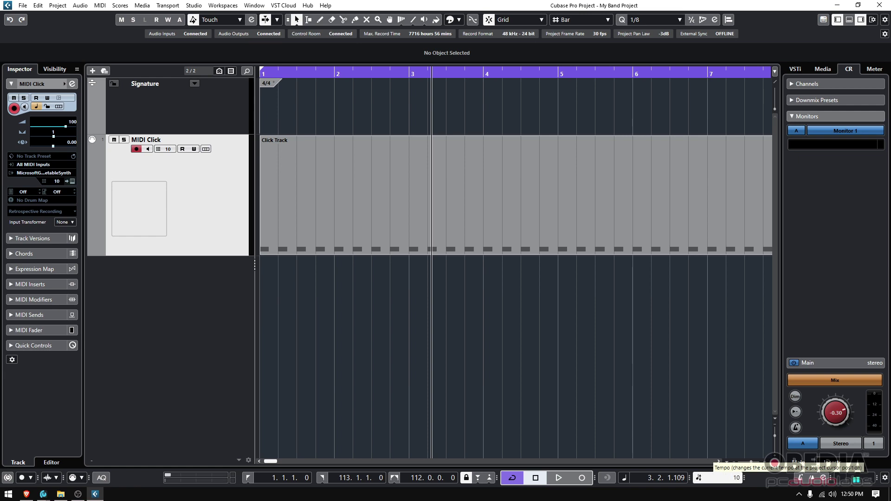
type("0")
key("Return")
key("space")
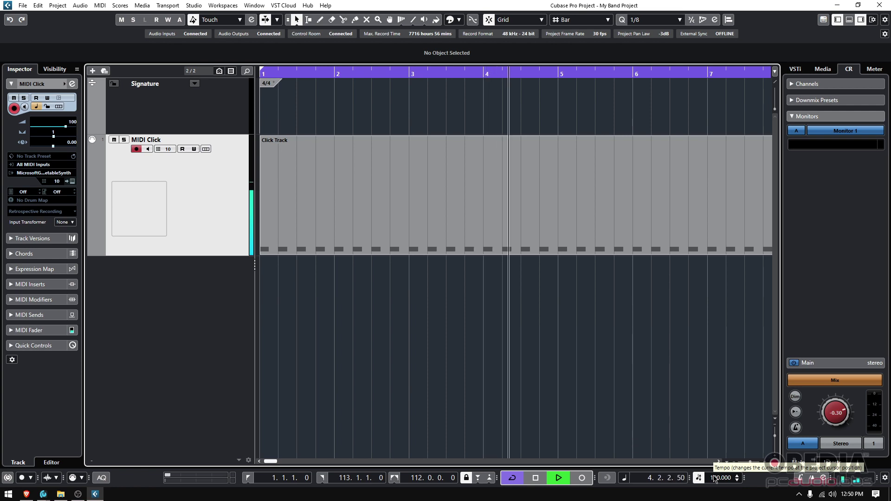
key("space")
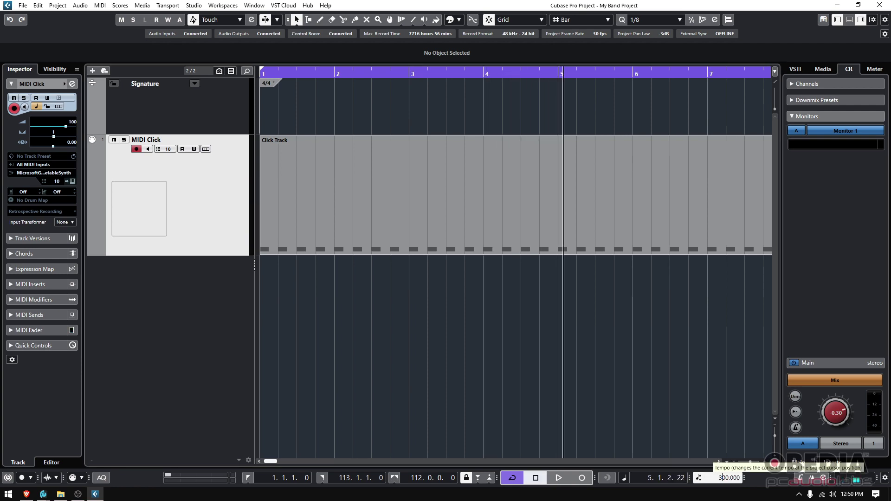
- Set the tempo to 300 BPM and audition the click at that speed
key("Return")
key("space")
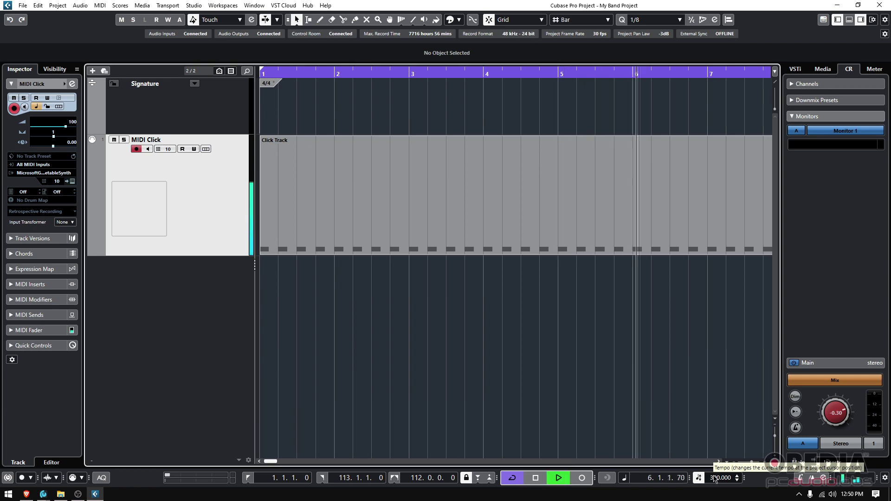
key("space")
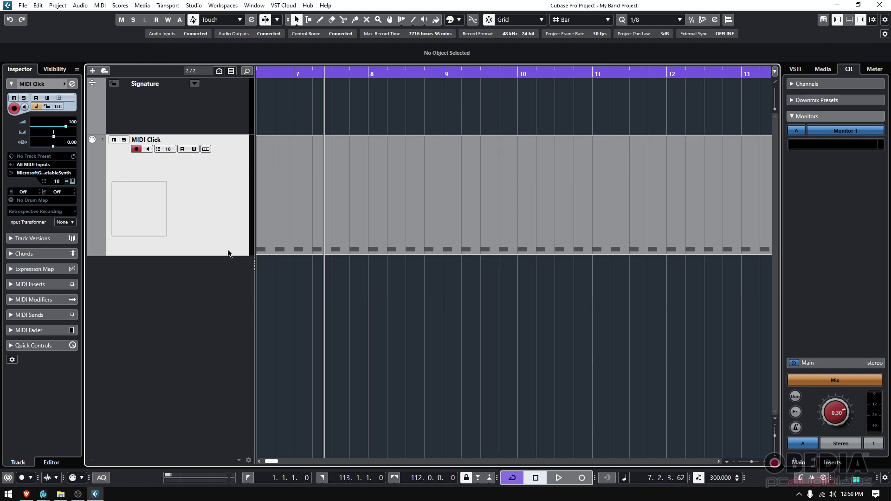
- In the MixConsole, pull the MIDI Click fader down to 90
key("F3")
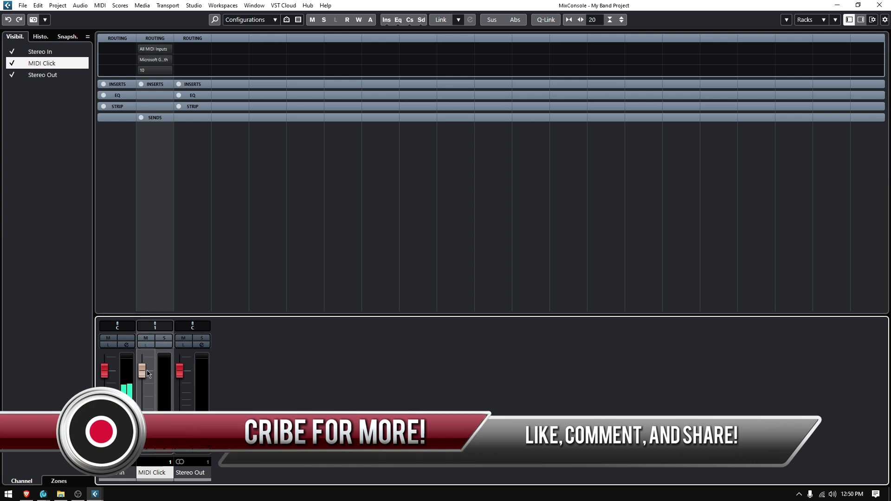
left_click_drag(142, 370, 143, 379)
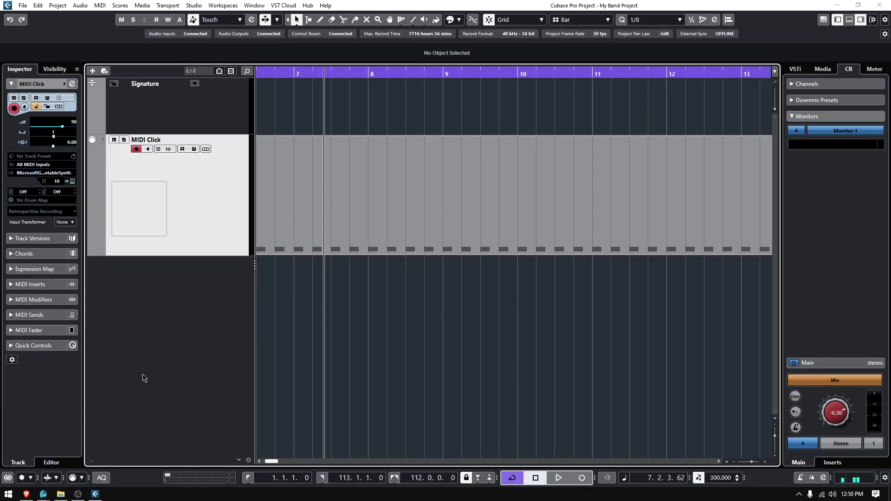